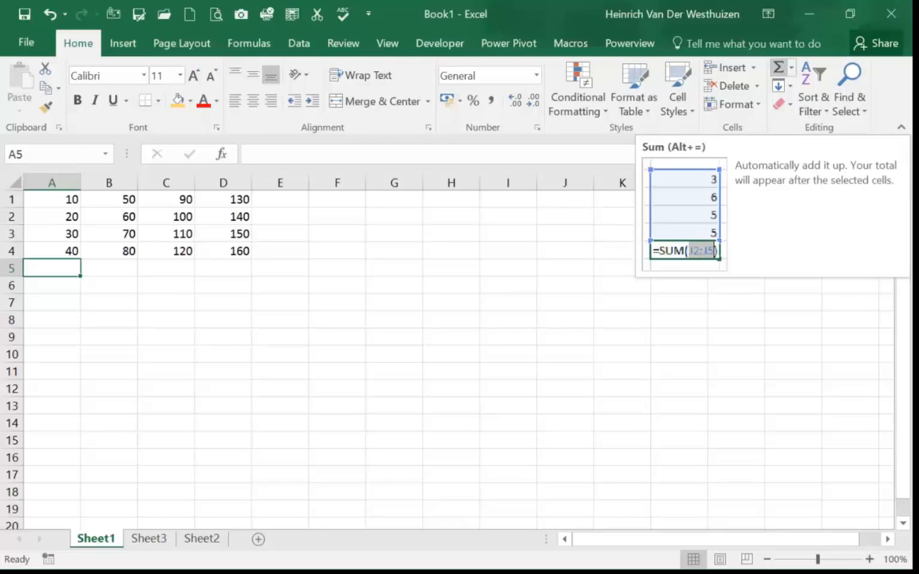
# Step: Total A1:A4 in cell A5 with AutoSum and inspect the resulting formula without changing it
pyautogui.click(777, 68)
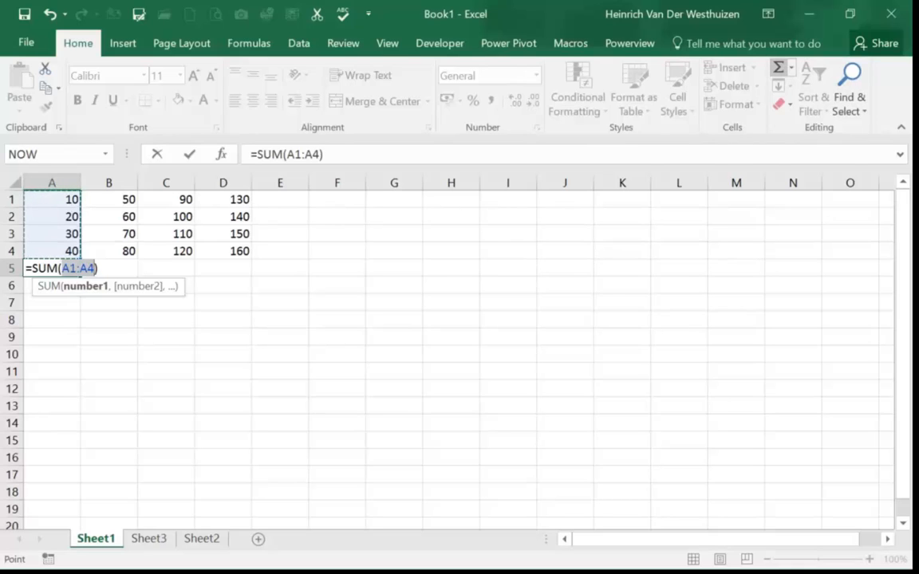
pyautogui.click(777, 67)
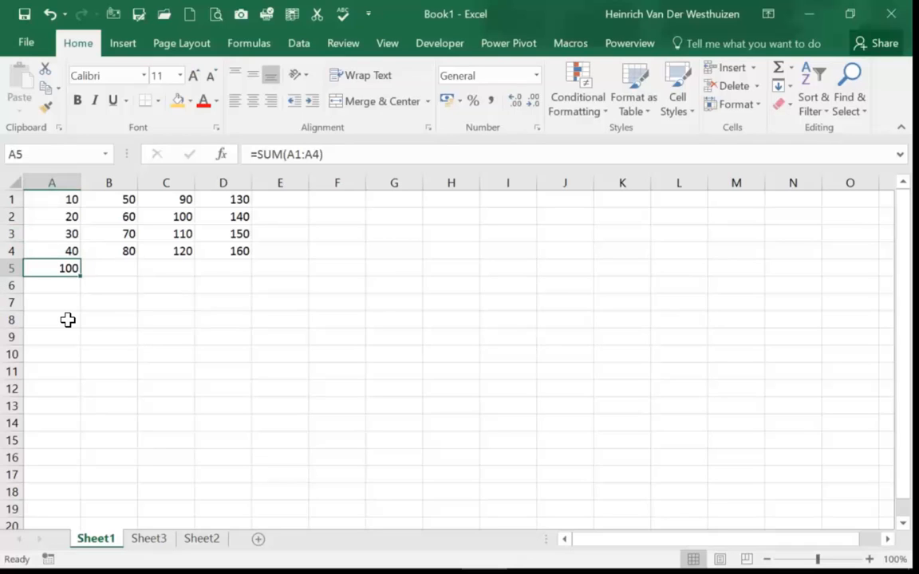
pyautogui.moveTo(324, 155); pyautogui.dragTo(251, 154)
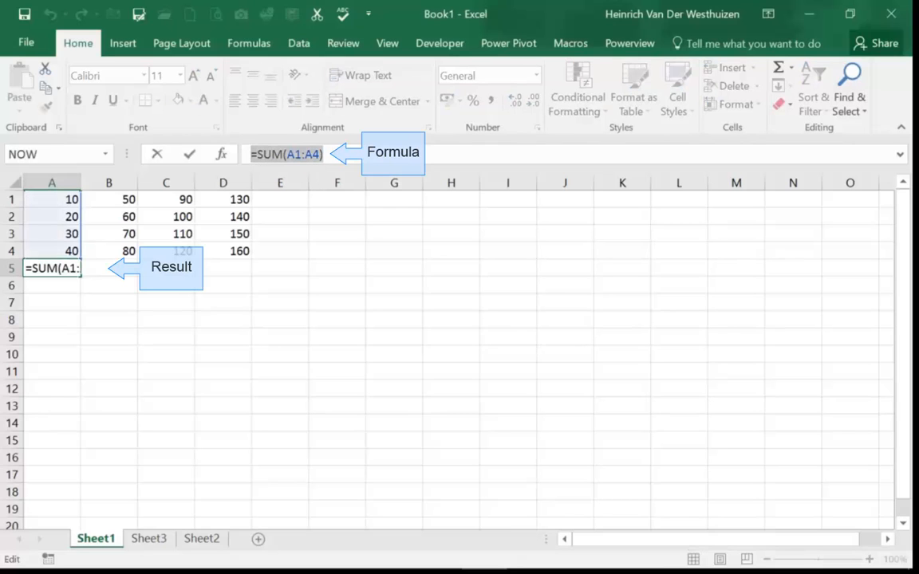
pyautogui.press('Escape')
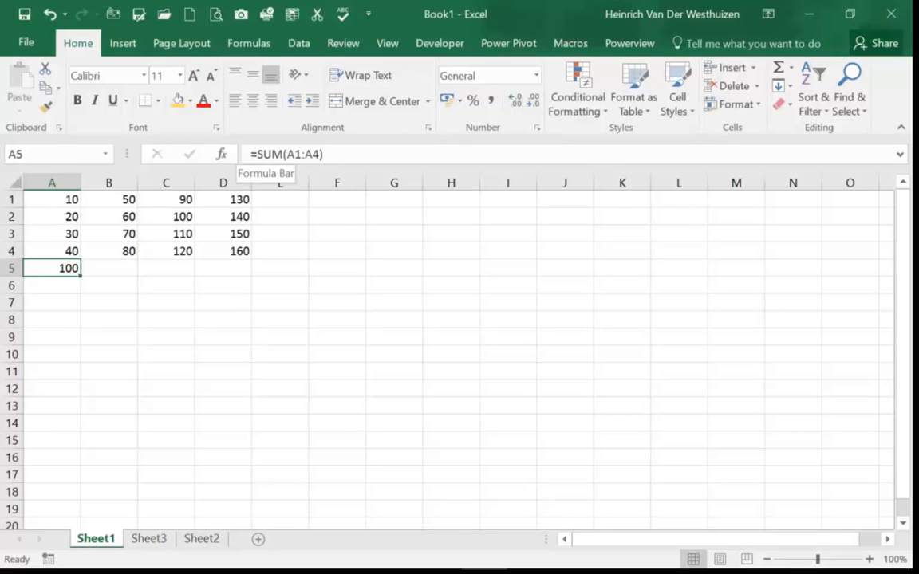
# Step: Total the first row's values in cell E1 with AutoSum, accepting the suggested range A1:D1
pyautogui.hotkey('ctrl', 'Up')
pyautogui.hotkey('ctrl', 'Right')
pyautogui.press('Right')
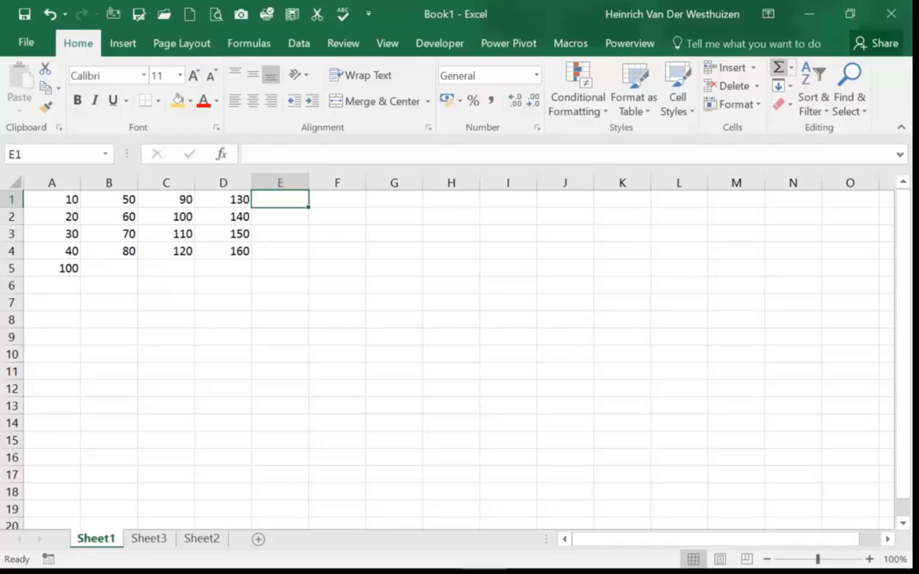
pyautogui.click(778, 68)
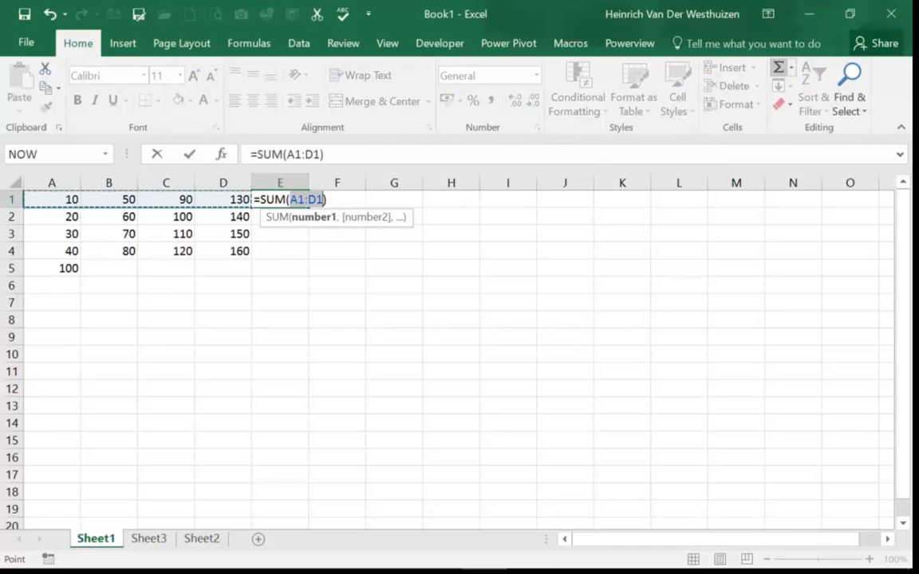
pyautogui.click(778, 68)
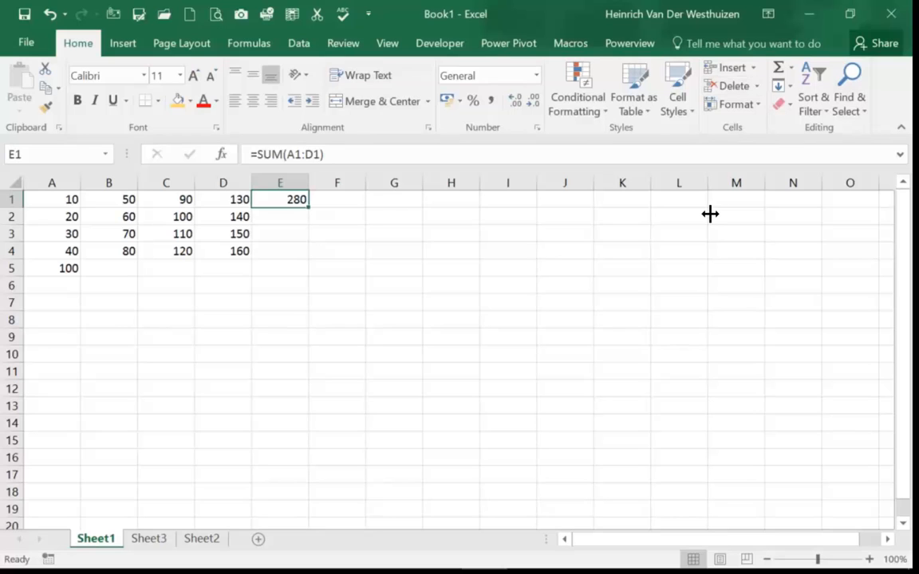
# Step: Clear cell E1 and re-enter its AutoSum formula with A1:D1 selected manually as the range
pyautogui.press('Delete')
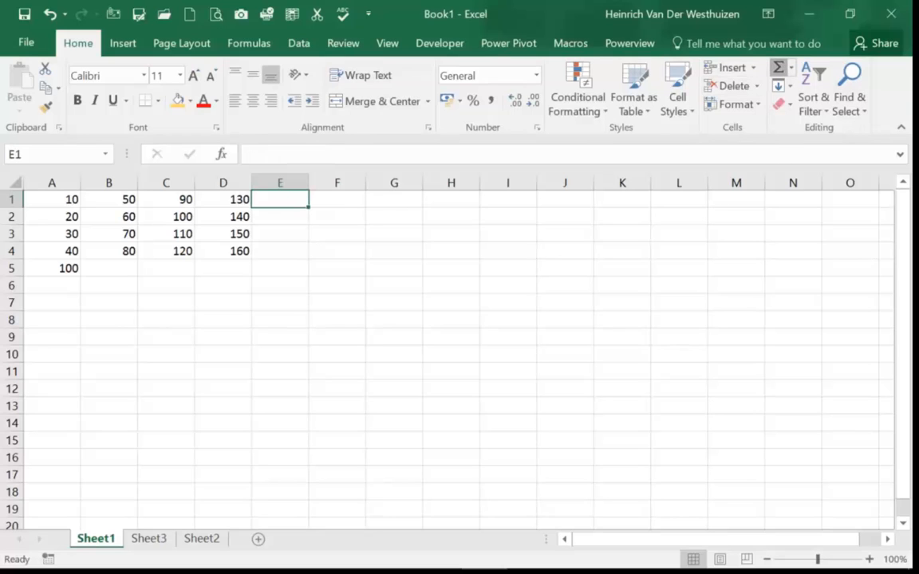
pyautogui.click(779, 67)
pyautogui.moveTo(75, 241); pyautogui.dragTo(150, 237)
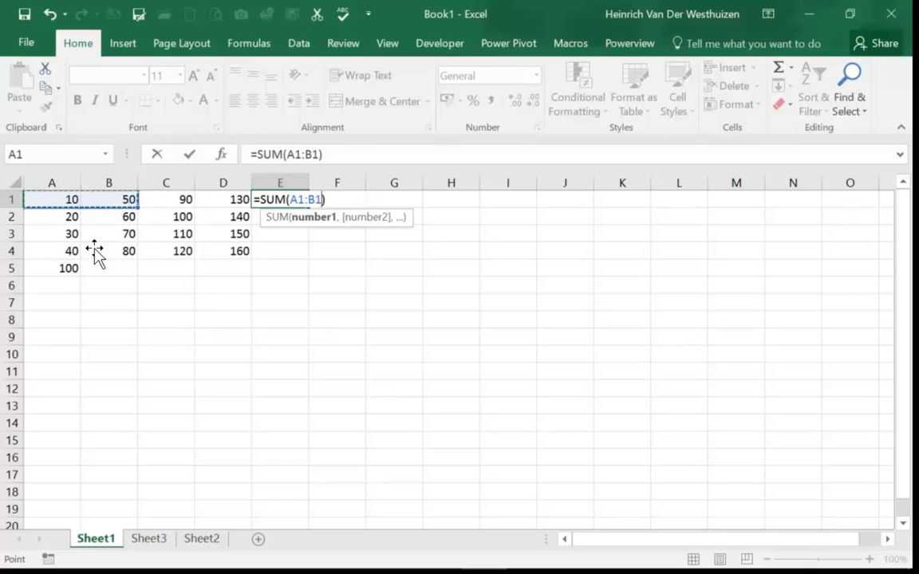
pyautogui.moveTo(72, 236); pyautogui.dragTo(260, 244)
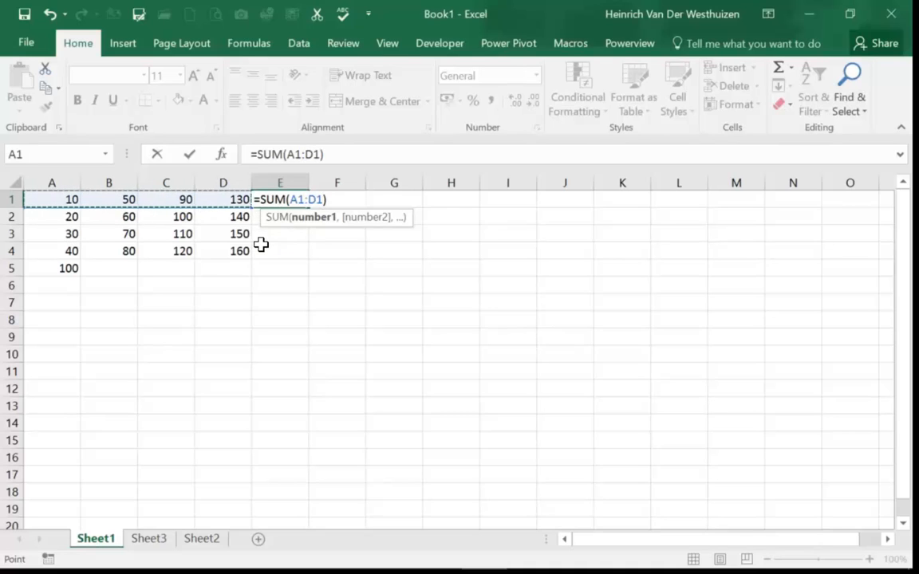
pyautogui.press('Return')
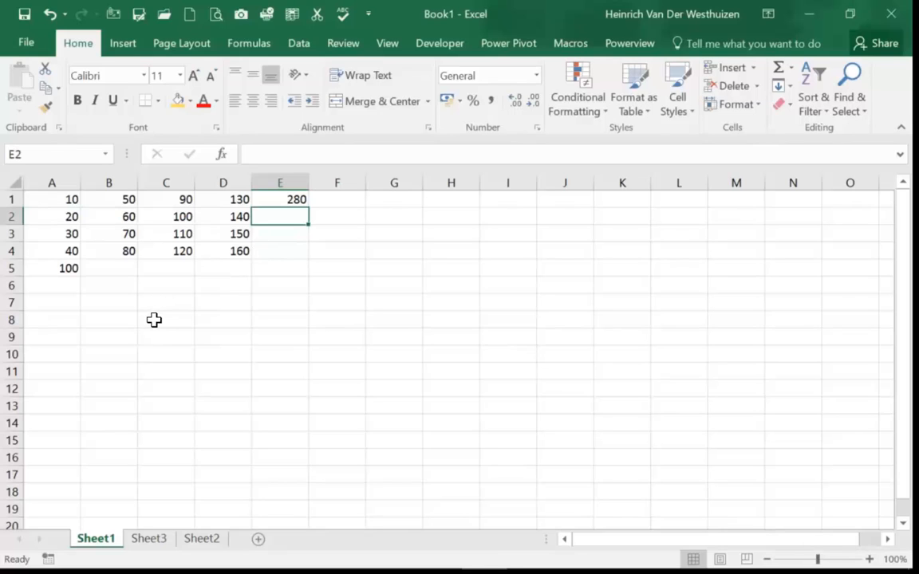
# Step: Calculate the average of B1:B4 in cell B5 with the AutoSum Average function
pyautogui.click(109, 268)
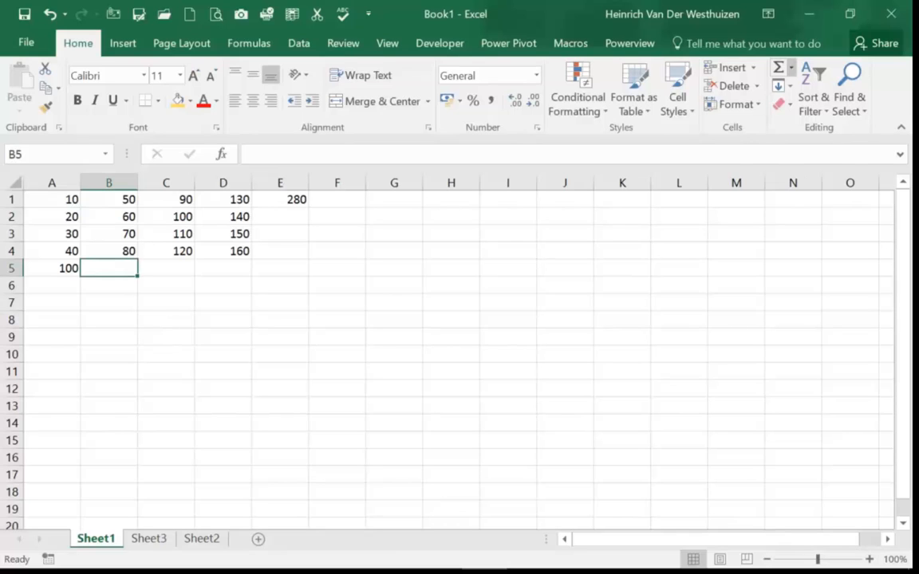
pyautogui.click(791, 68)
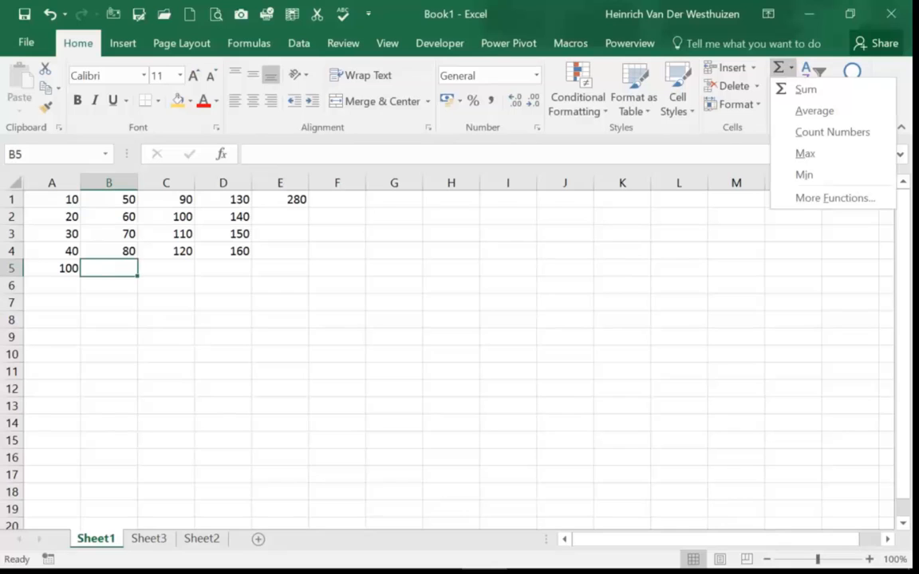
pyautogui.click(814, 110)
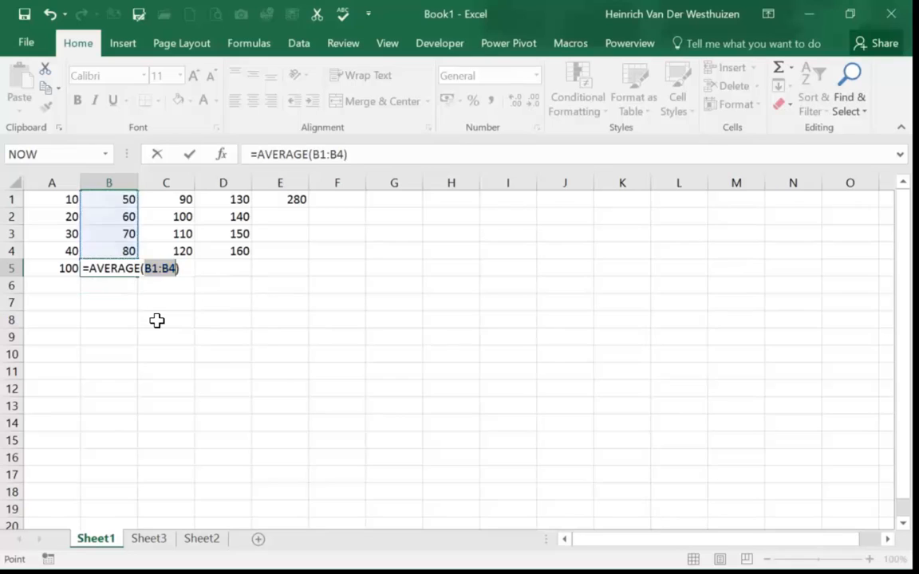
pyautogui.press('Return')
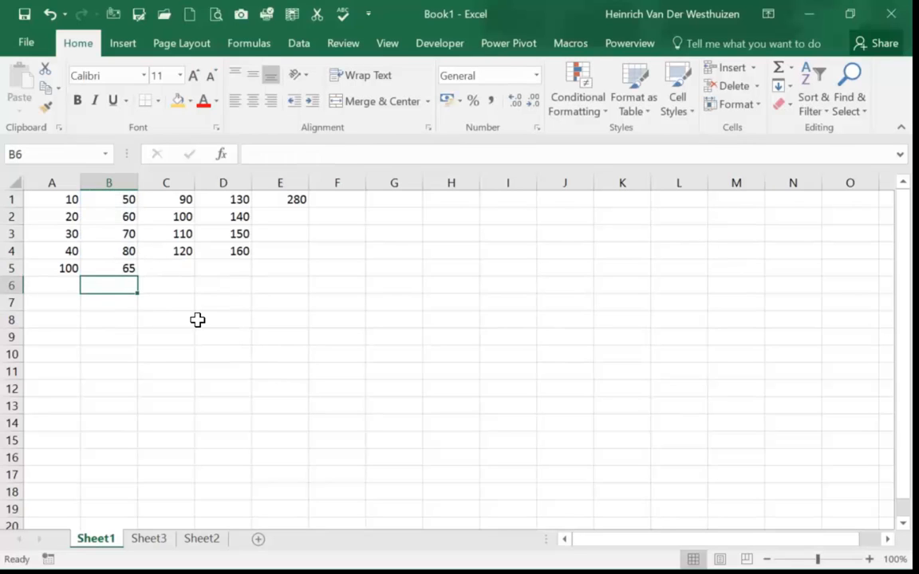
# Step: Find the maximum of C1:C4 in cell C5 with the AutoSum Max function
pyautogui.press('Up')
pyautogui.press('Right')
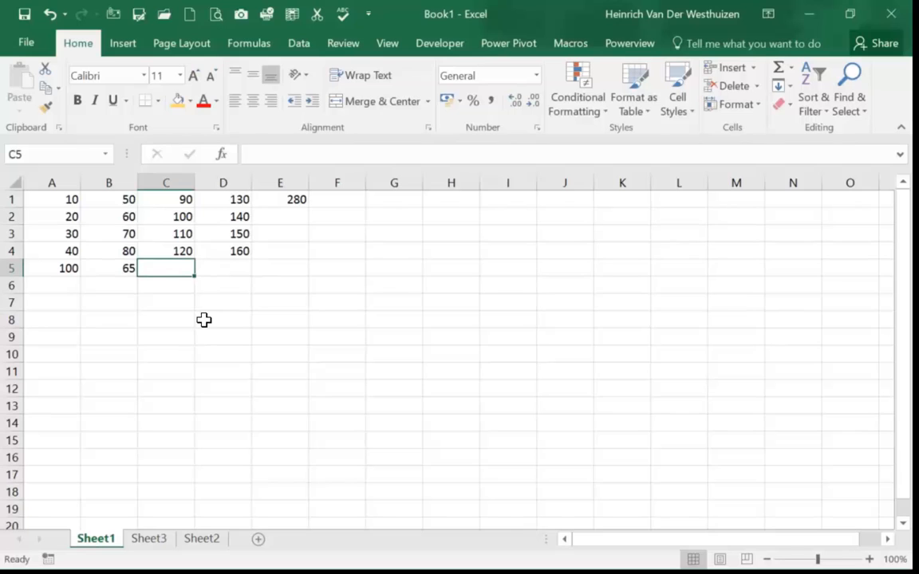
pyautogui.click(790, 68)
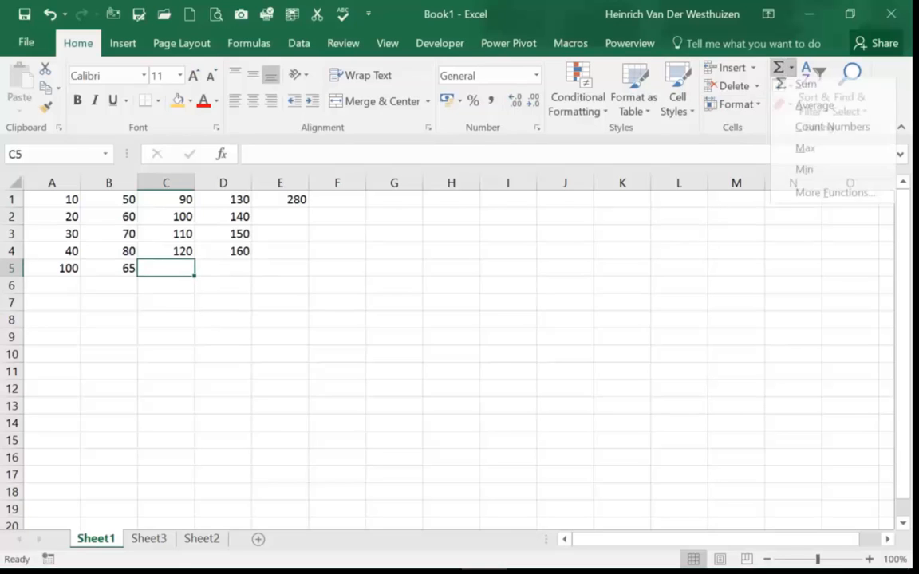
pyautogui.click(805, 150)
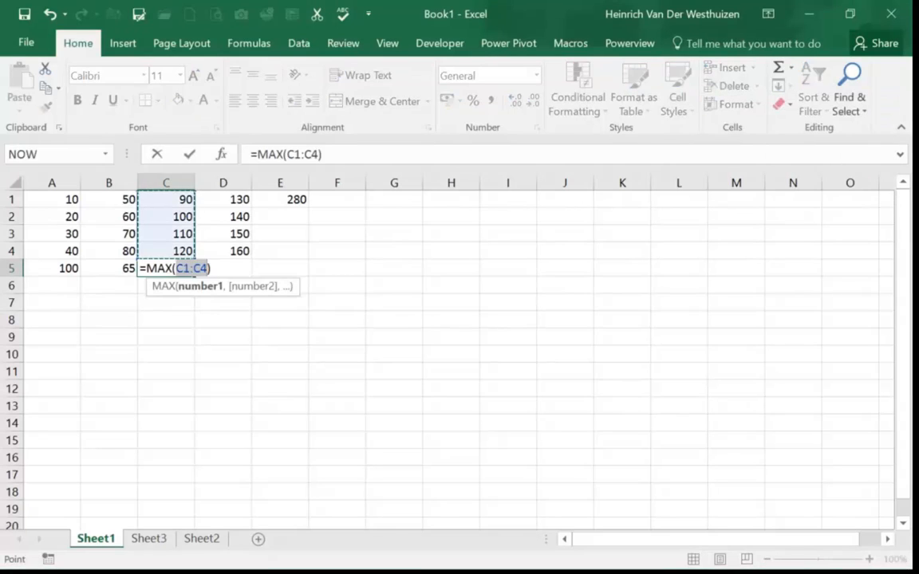
pyautogui.press('Return')
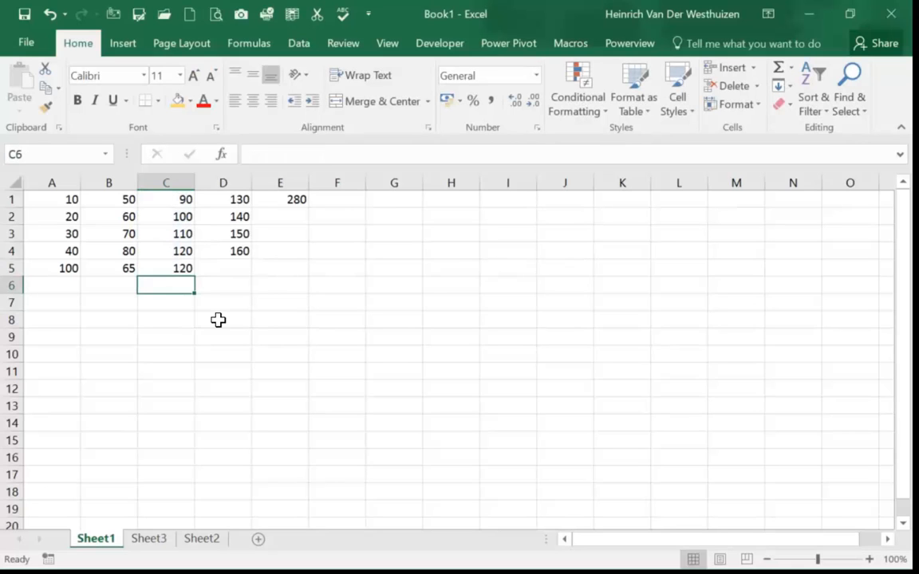
# Step: Find the minimum of D1:D4 in cell D5 with the AutoSum Min function
pyautogui.press('Up')
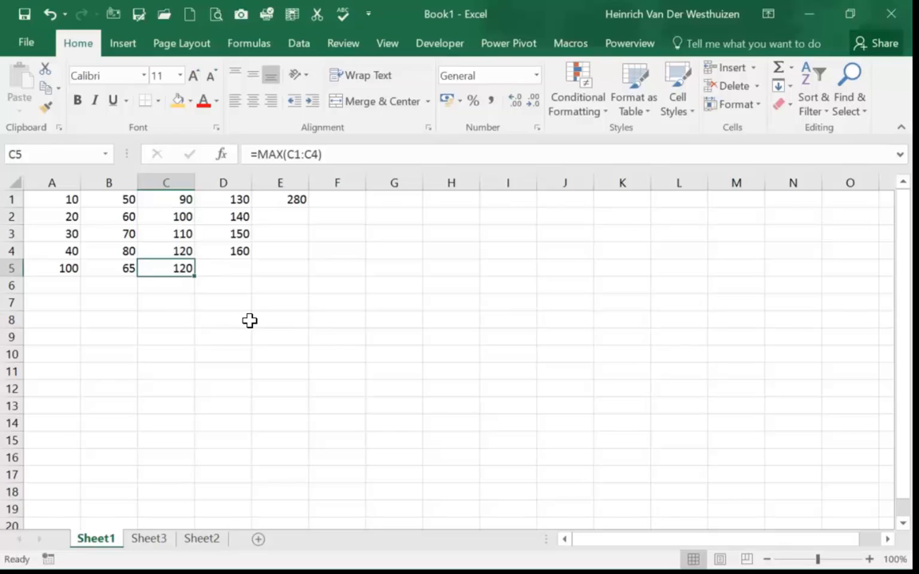
pyautogui.press('Right')
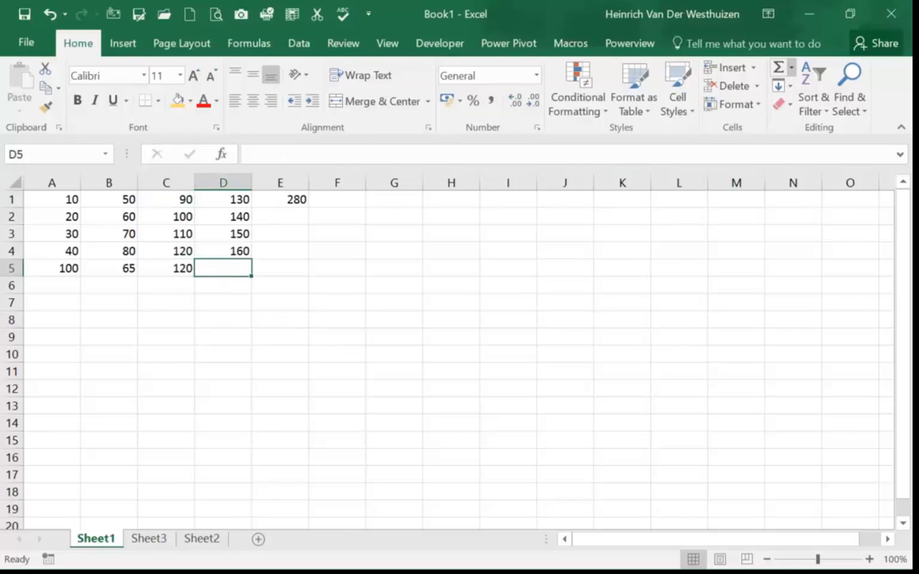
pyautogui.click(789, 68)
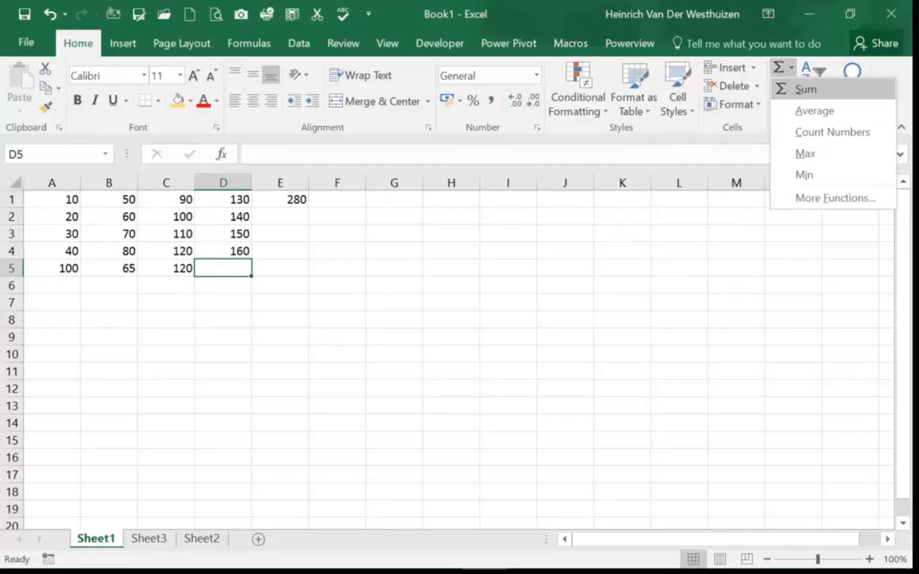
pyautogui.click(804, 175)
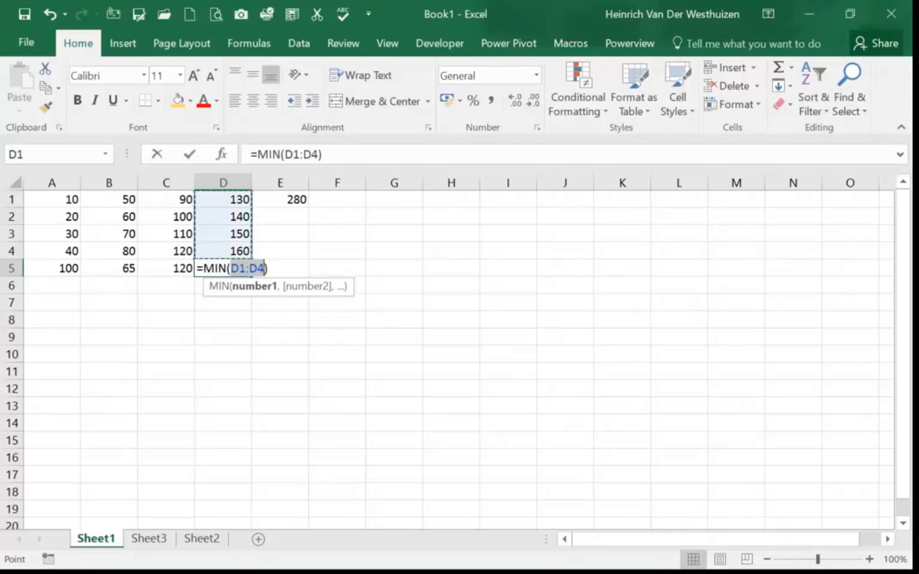
pyautogui.press('Return')
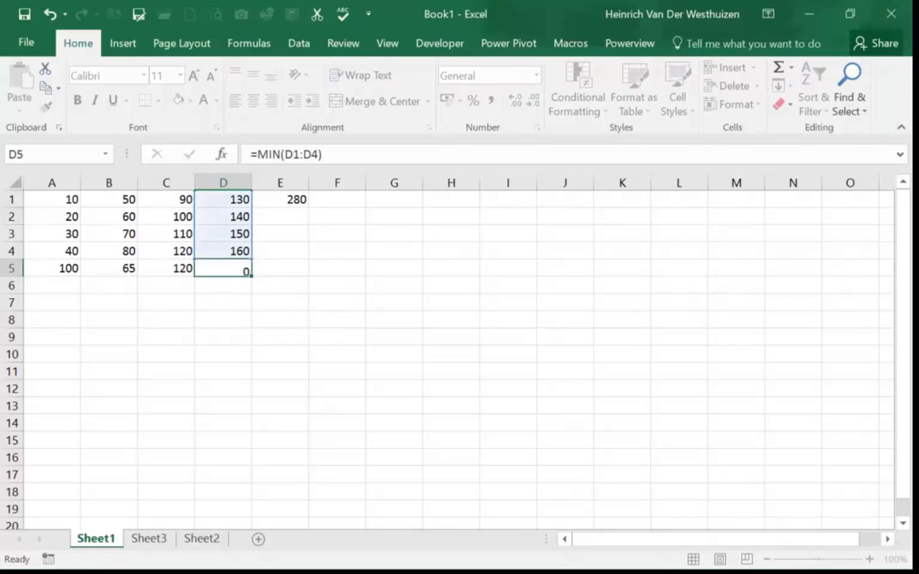
# Step: Clear the formulas from cells A5:D5 and keep only A5 selected
pyautogui.press('Up')
pyautogui.press('Home')
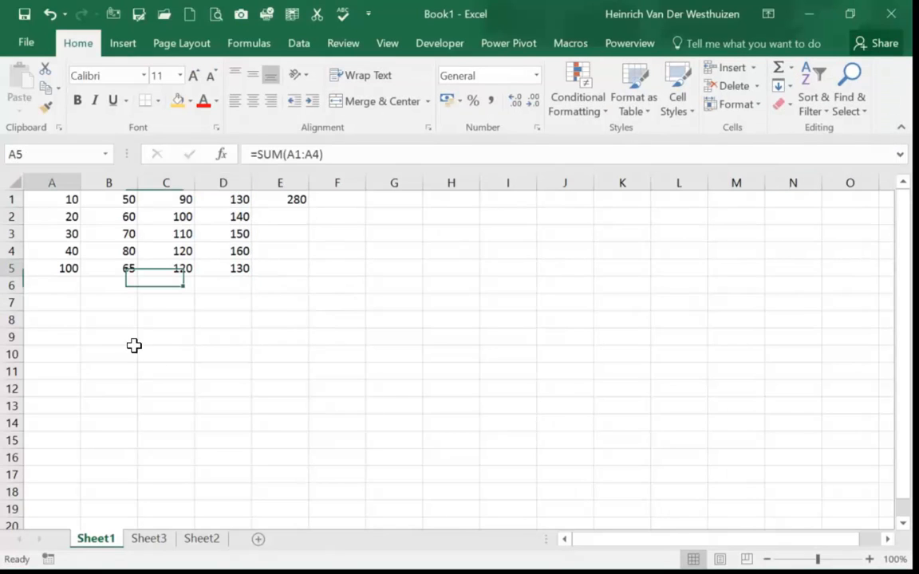
pyautogui.hotkey('shift', 'Right')
pyautogui.hotkey('shift', 'Right')
pyautogui.hotkey('shift', 'Right')
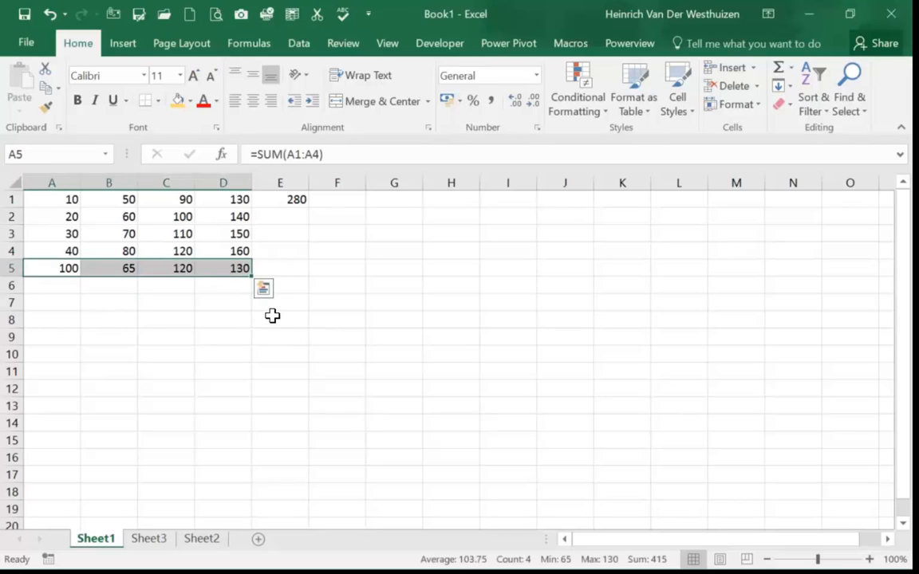
pyautogui.press('Delete')
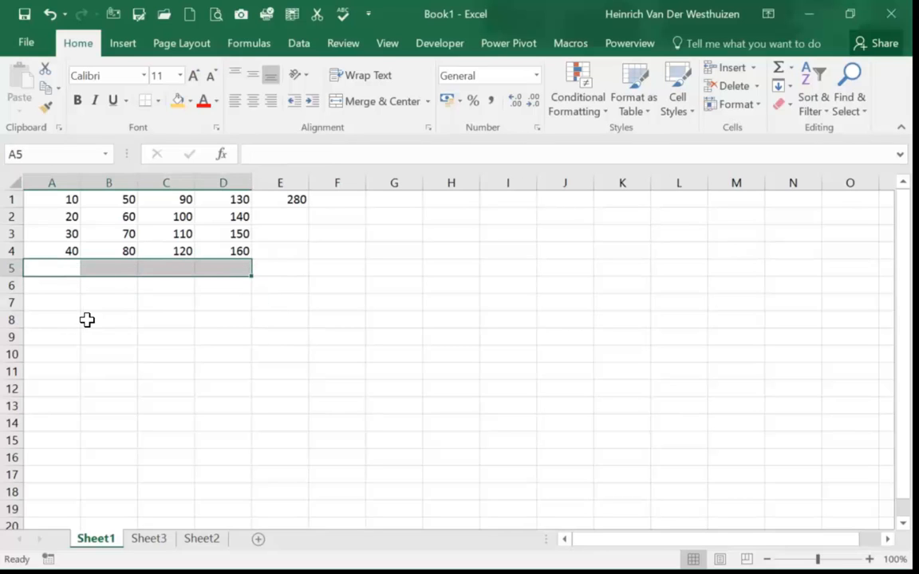
pyautogui.hotkey('shift', 'BackSpace')
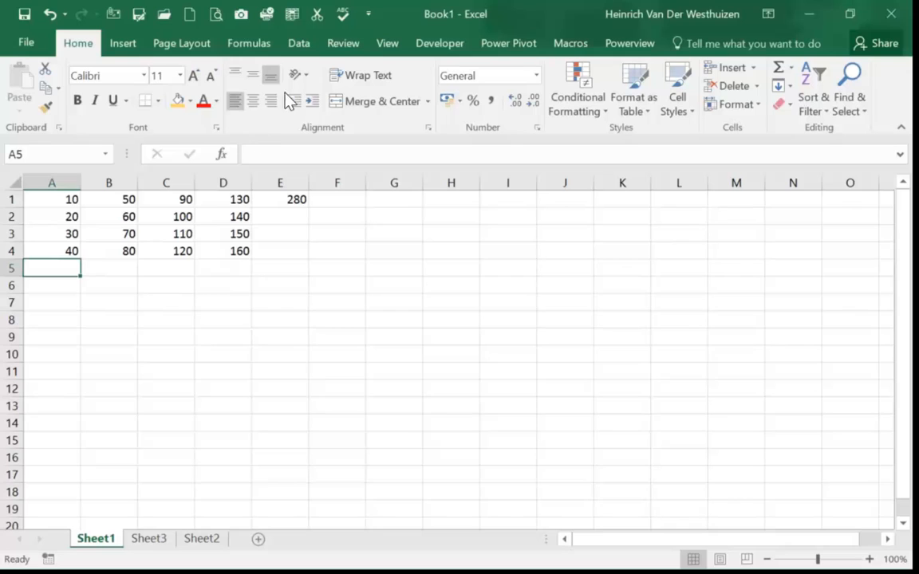
# Step: Insert the statistical AVERAGE function in cell A5 from the function library, with the range A1:A4 as Number1
pyautogui.click(267, 50)
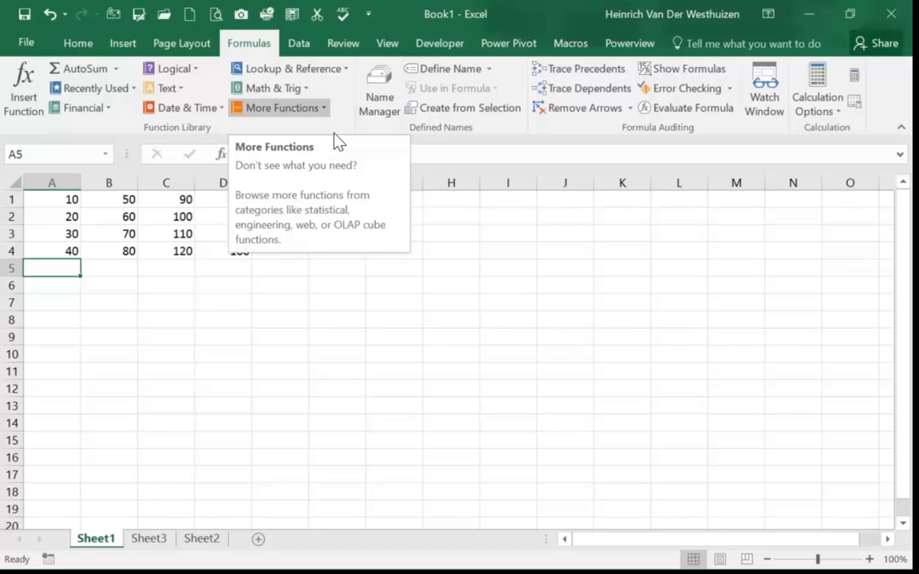
pyautogui.click(321, 110)
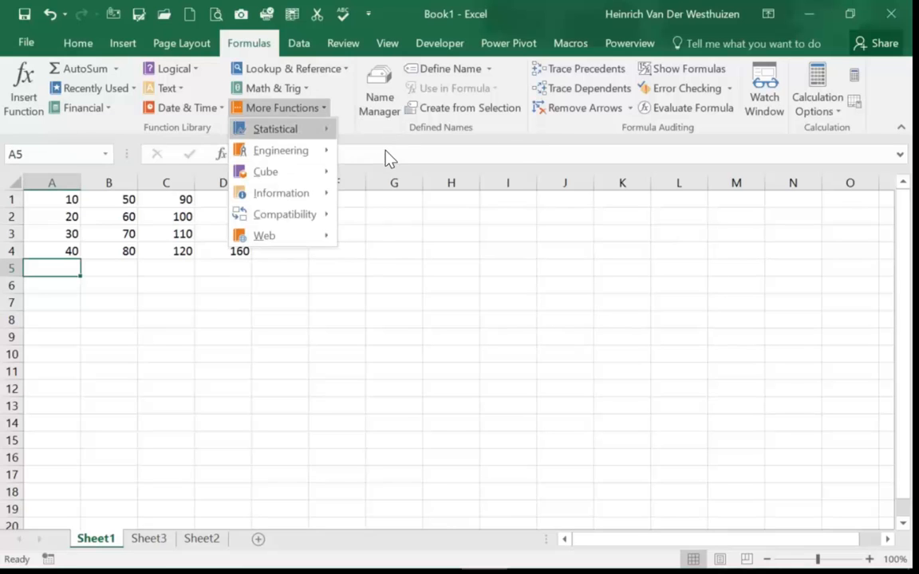
pyautogui.moveTo(320, 128)
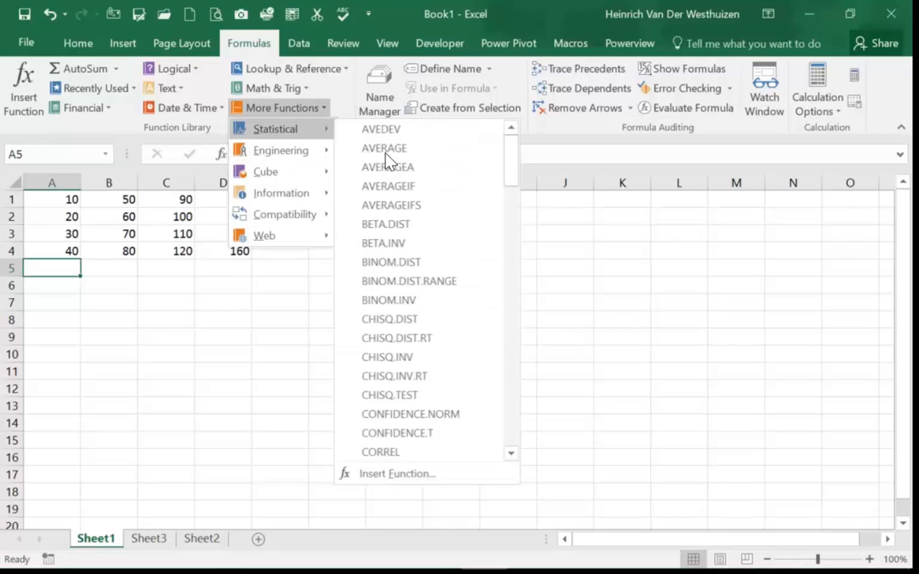
pyautogui.click(470, 183)
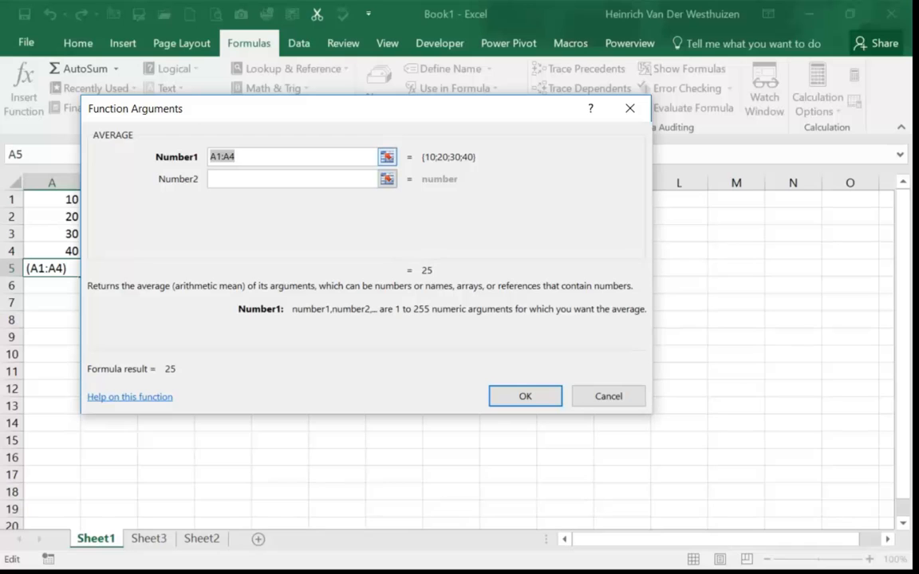
pyautogui.click(387, 157)
pyautogui.moveTo(80, 236); pyautogui.dragTo(85, 289)
pyautogui.press('Return')
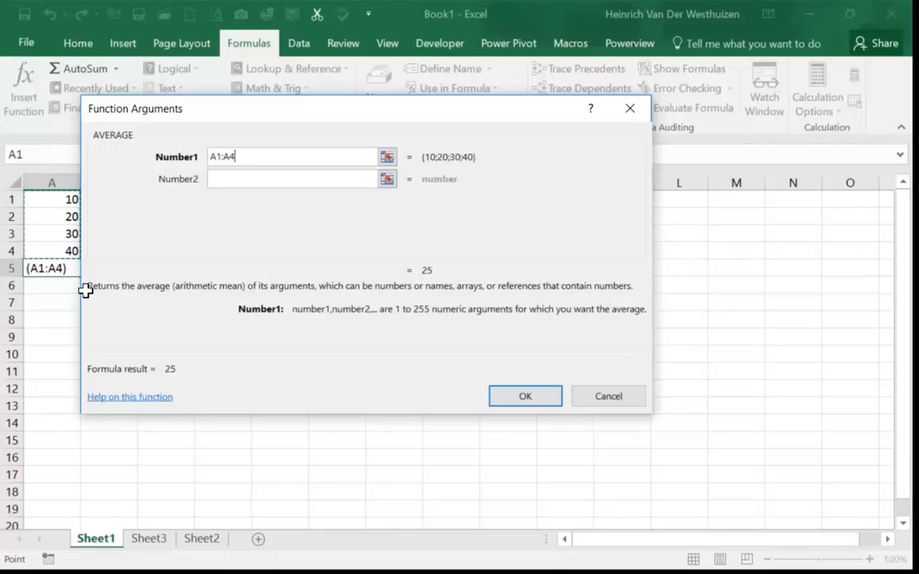
pyautogui.press('Return')
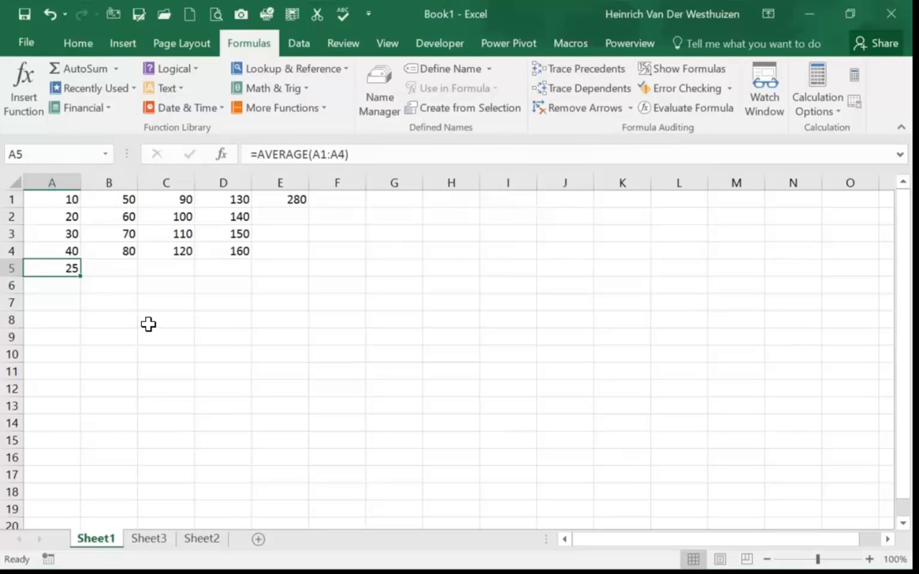
pyautogui.press('Tab')
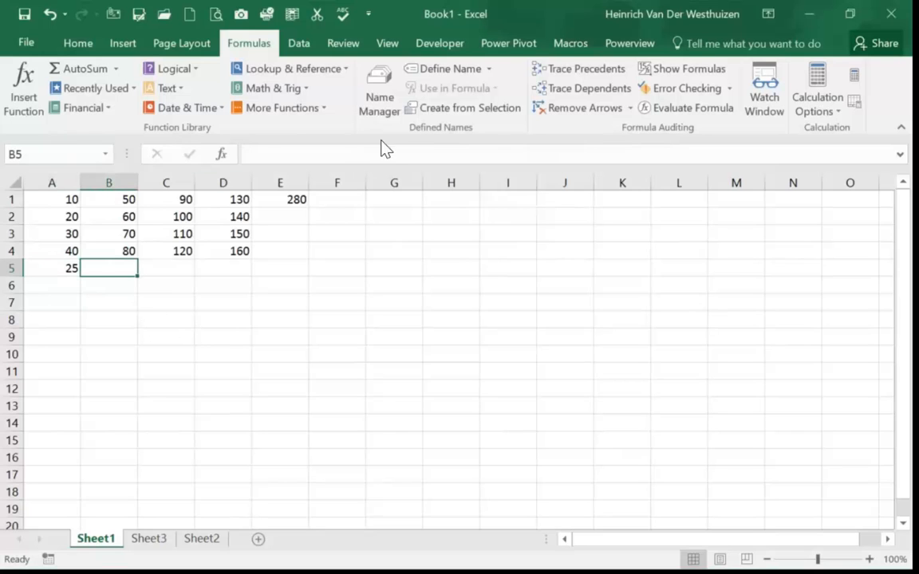
# Step: Insert the statistical MAX function in cell B5 from the function library, with the range B1:B4 as Number1
pyautogui.click(306, 107)
pyautogui.moveTo(279, 129)
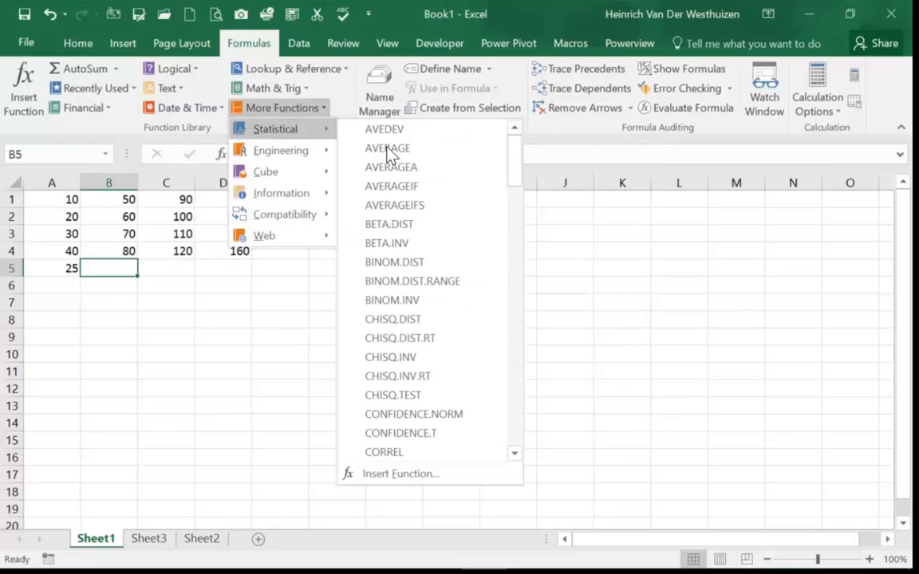
pyautogui.scroll(-15, 422, 287)
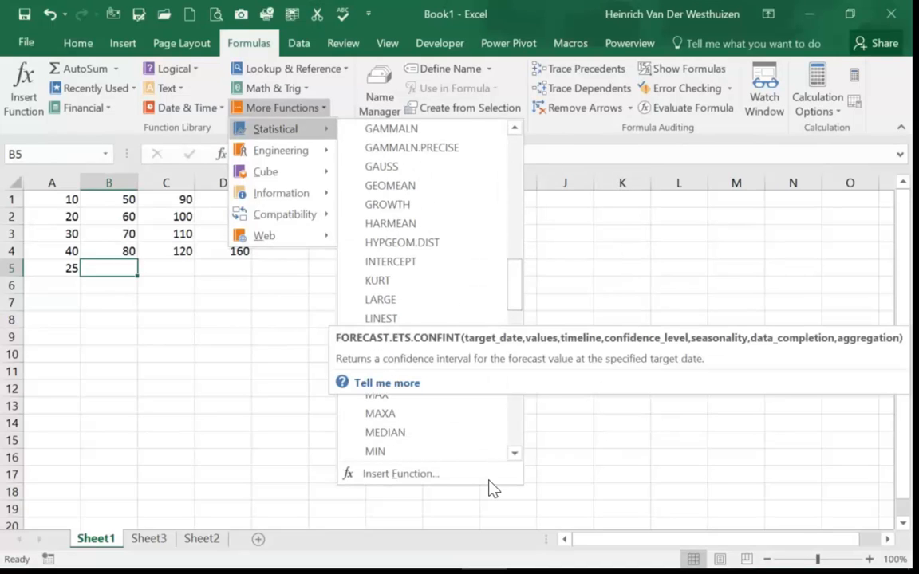
pyautogui.press('Return')
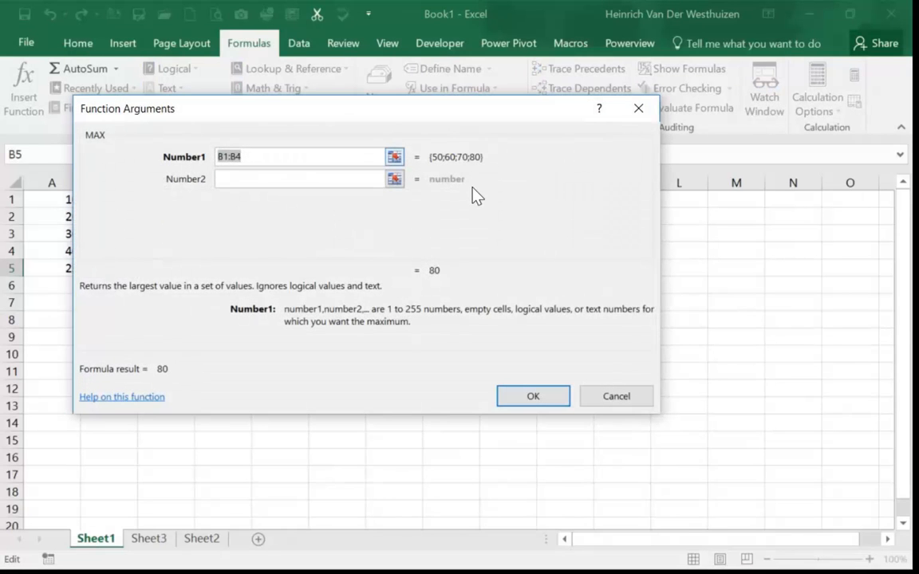
pyautogui.click(394, 157)
pyautogui.moveTo(125, 202); pyautogui.dragTo(127, 248)
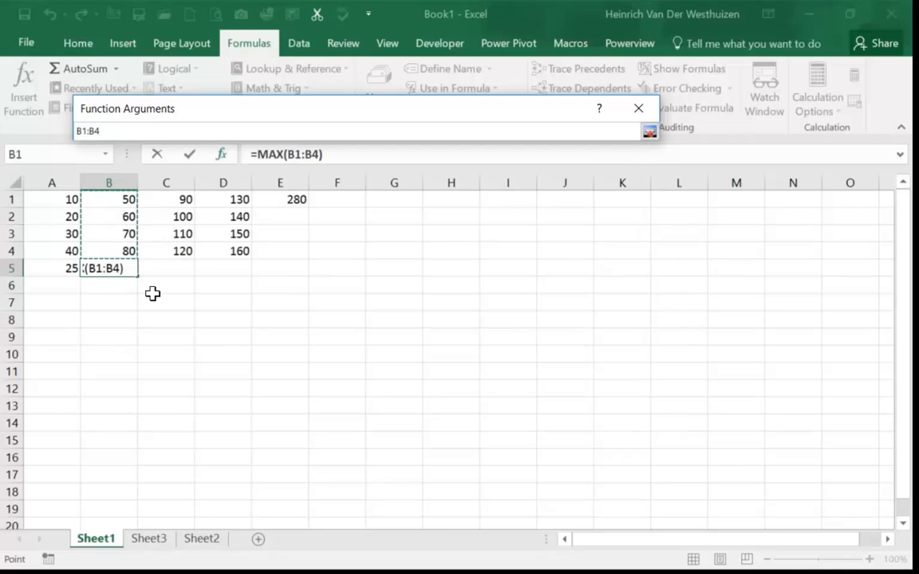
pyautogui.press('Return')
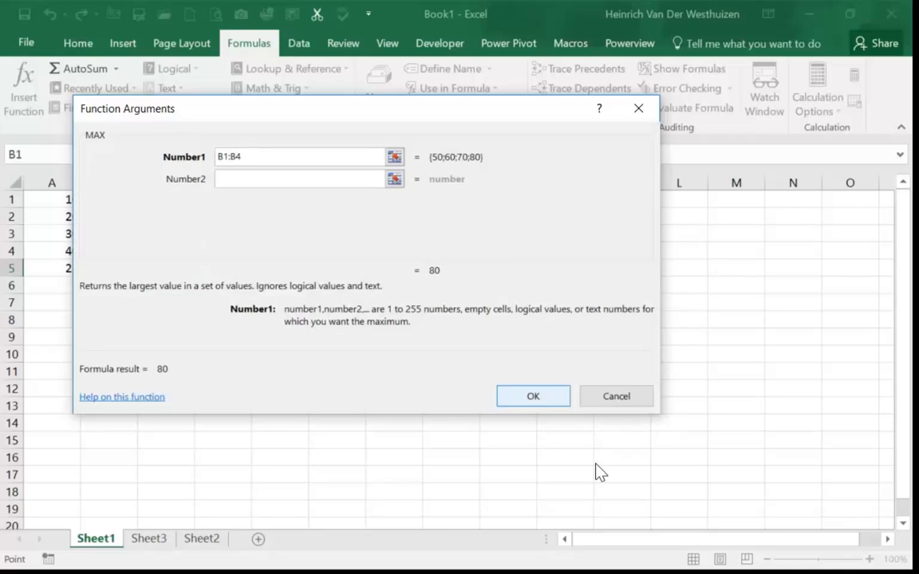
pyautogui.press('Return')
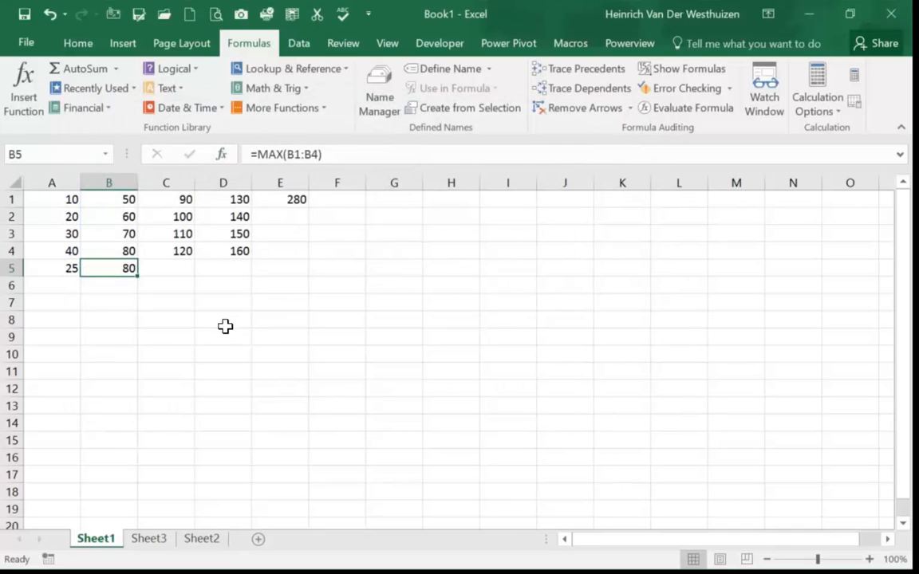
# Step: Insert the statistical MIN function in cell C5 from the function library, with the range C1:C4 as Number1
pyautogui.press('Right')
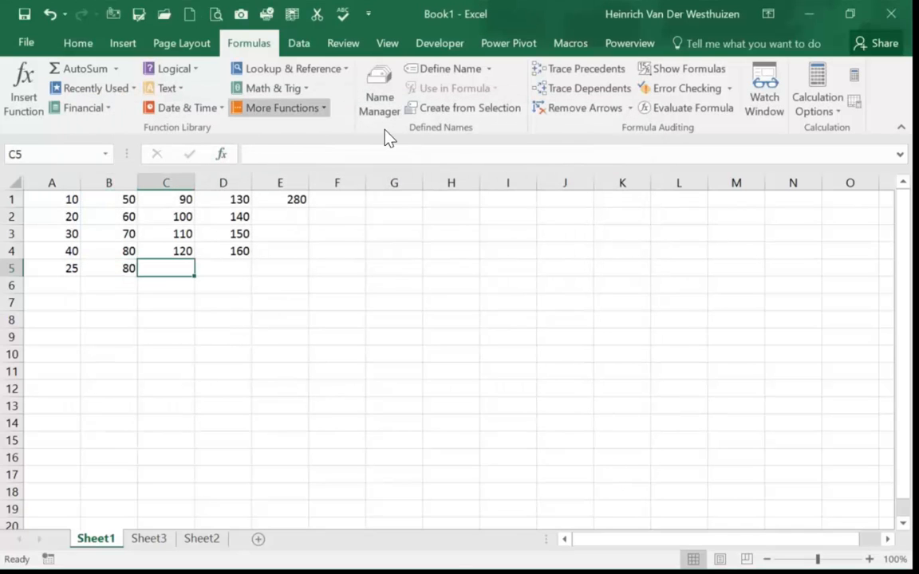
pyautogui.click(313, 108)
pyautogui.moveTo(344, 130)
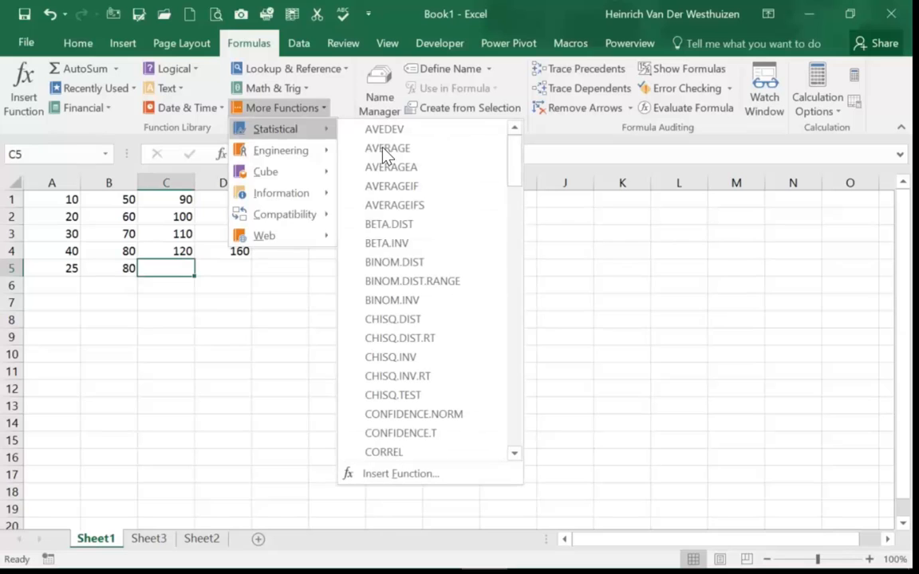
pyautogui.moveTo(514, 171); pyautogui.dragTo(520, 311)
pyautogui.click(456, 339)
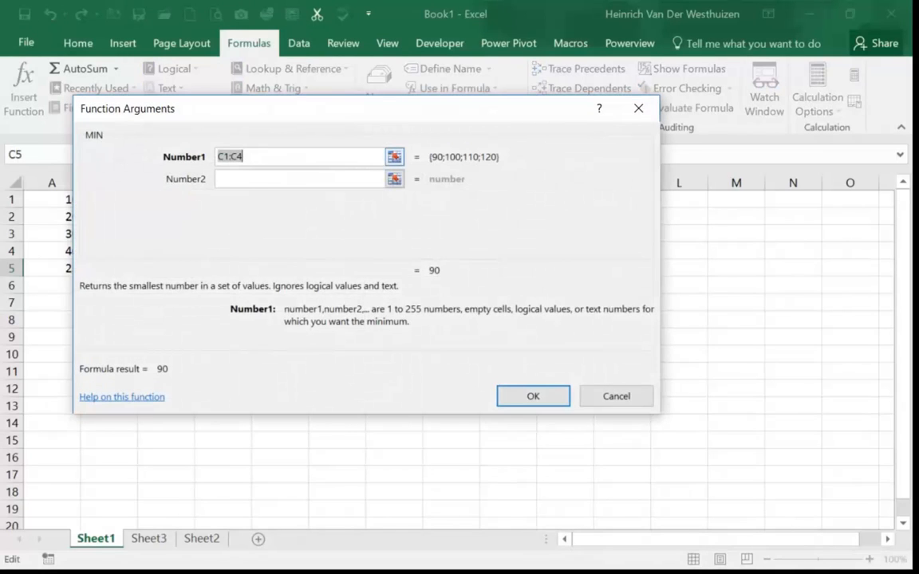
pyautogui.click(395, 157)
pyautogui.click(166, 199)
pyautogui.moveTo(220, 246); pyautogui.dragTo(224, 299)
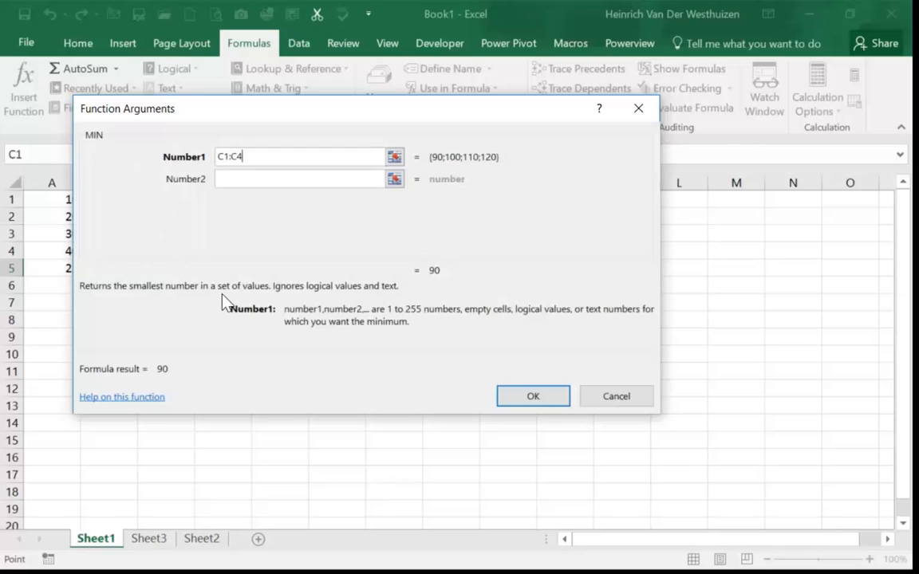
pyautogui.press('Return')
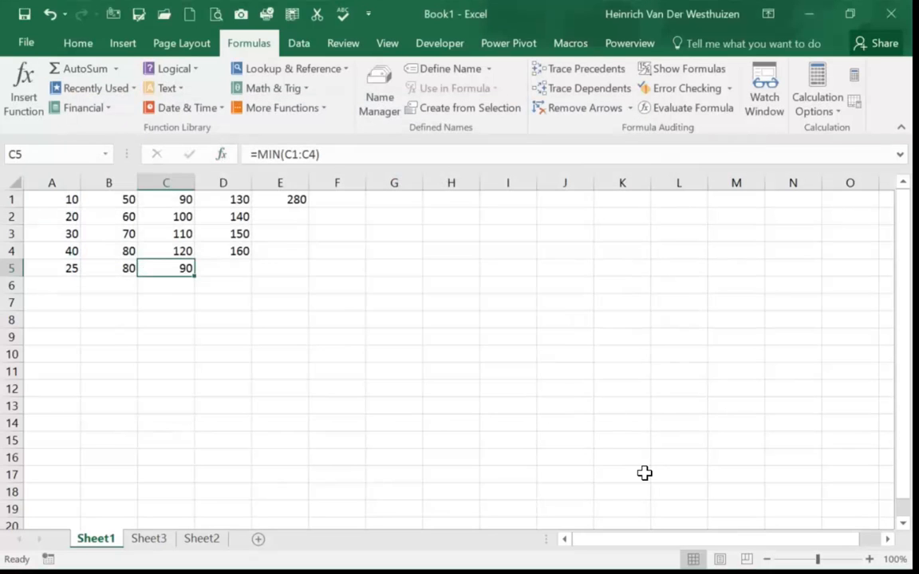